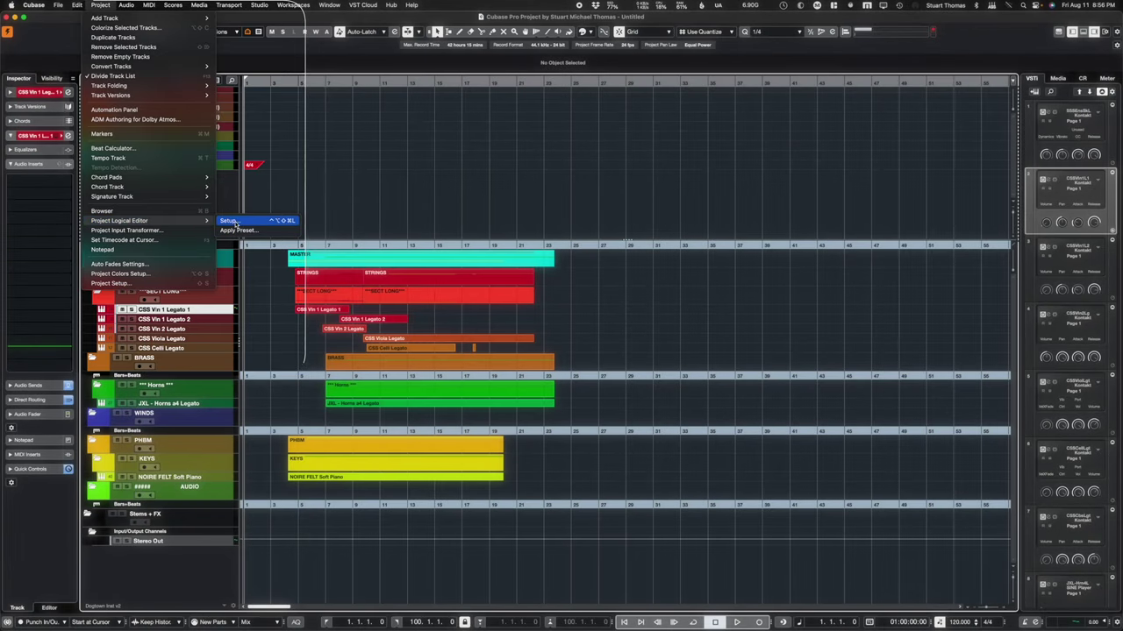
# In the Project Logical Editor, add a first filter row: Container Type Equal Track.
pyautogui.click(231, 221)
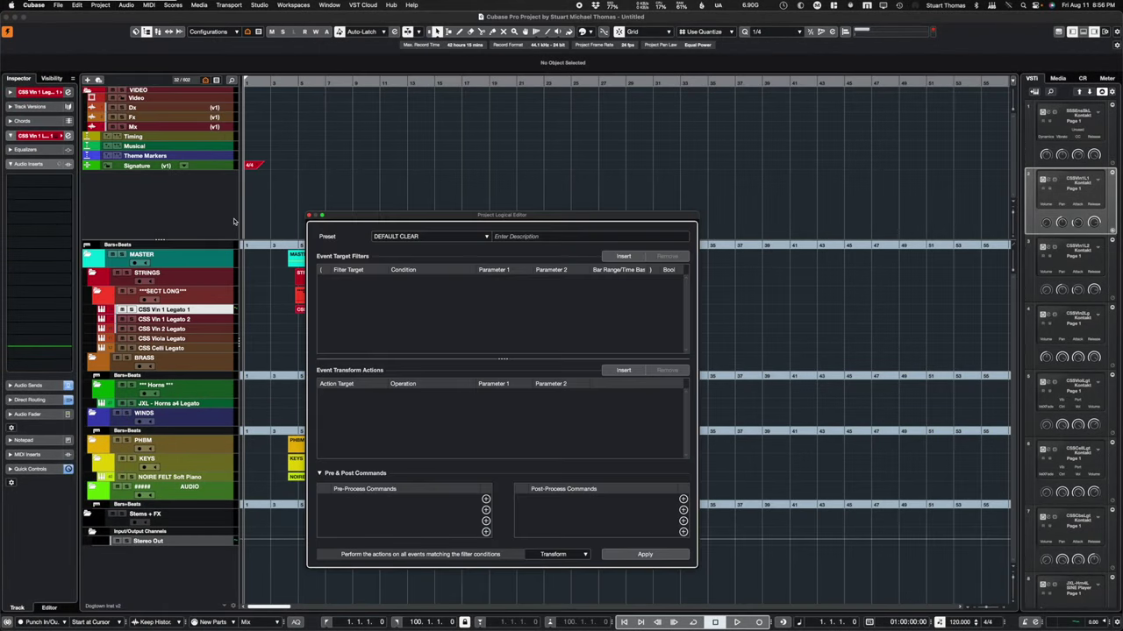
pyautogui.click(621, 256)
pyautogui.click(362, 282)
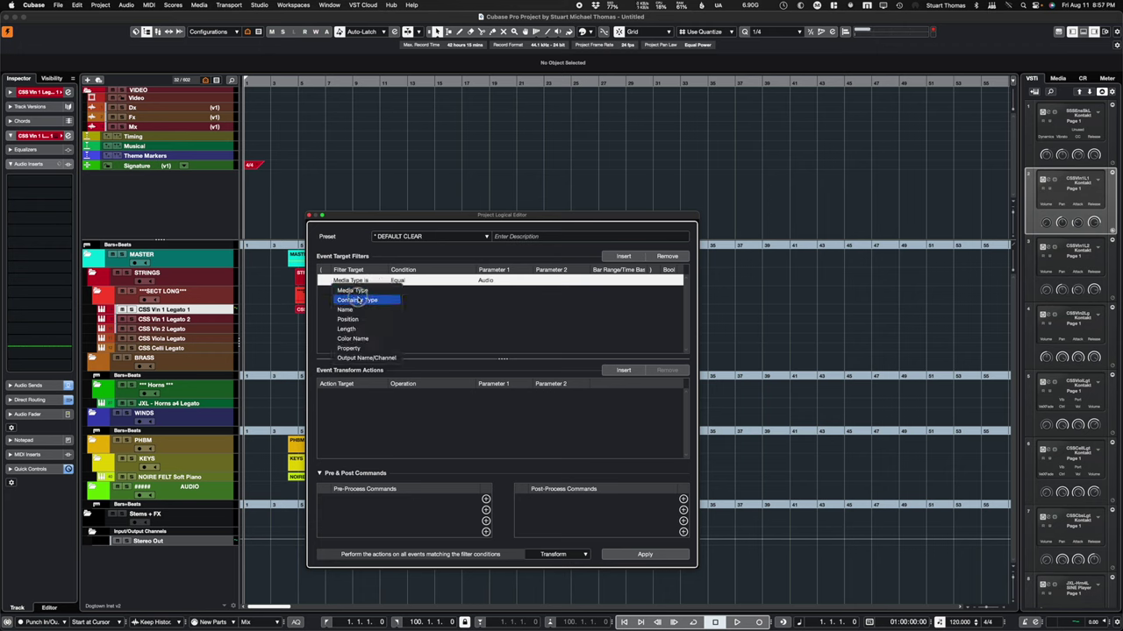
pyautogui.click(407, 282)
pyautogui.click(402, 282)
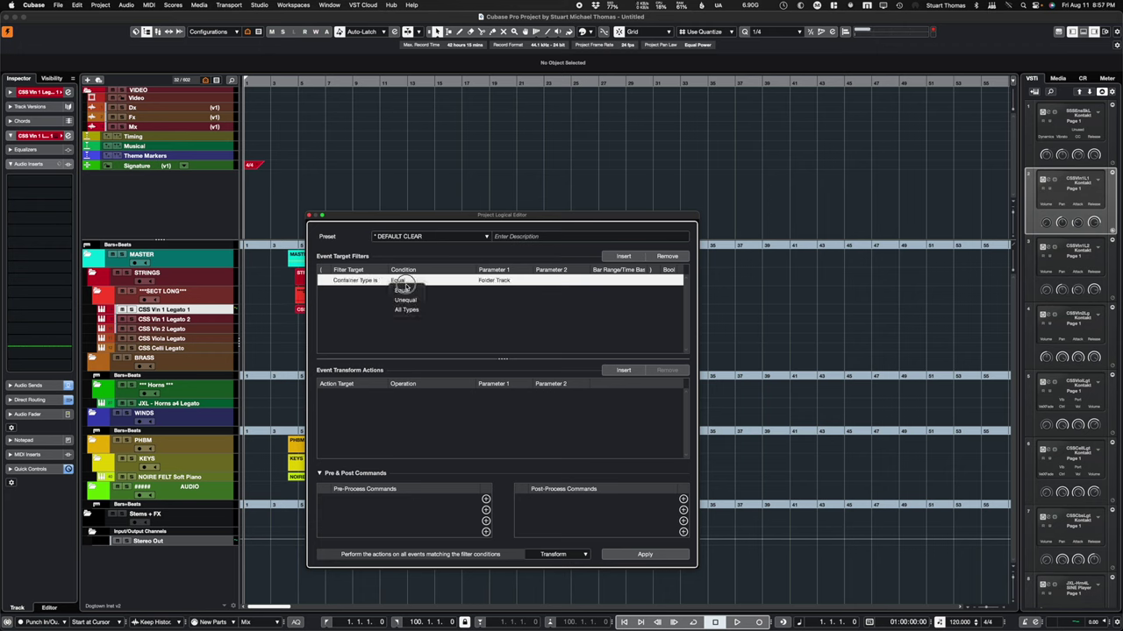
pyautogui.click(489, 290)
pyautogui.click(483, 300)
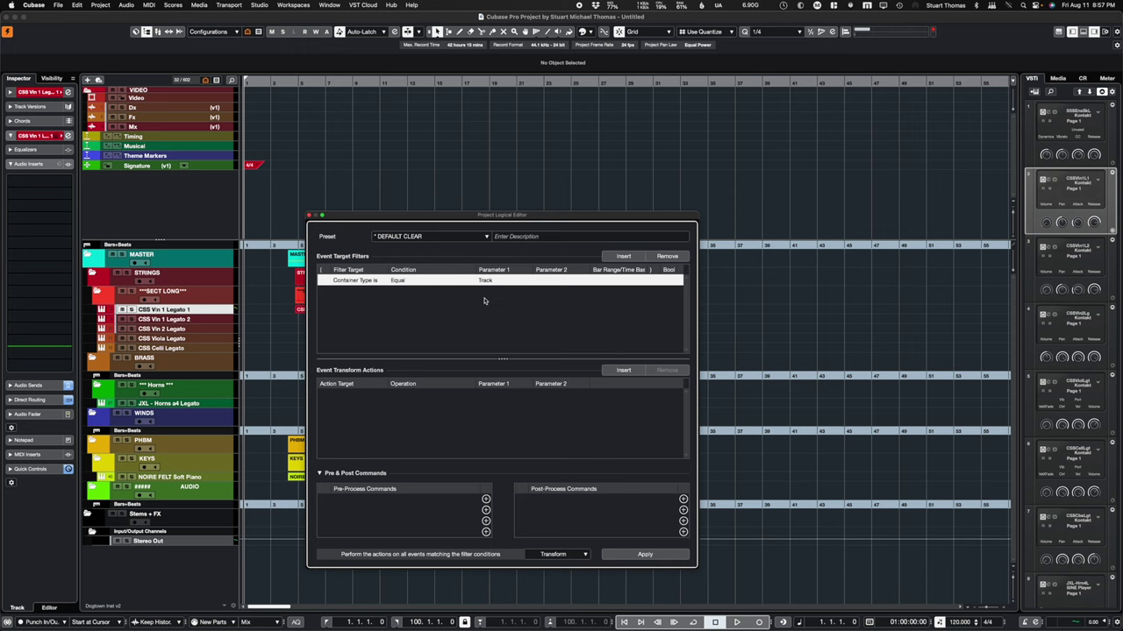
# Add a second filter row: Property Is Set Is Empty.
pyautogui.click(625, 256)
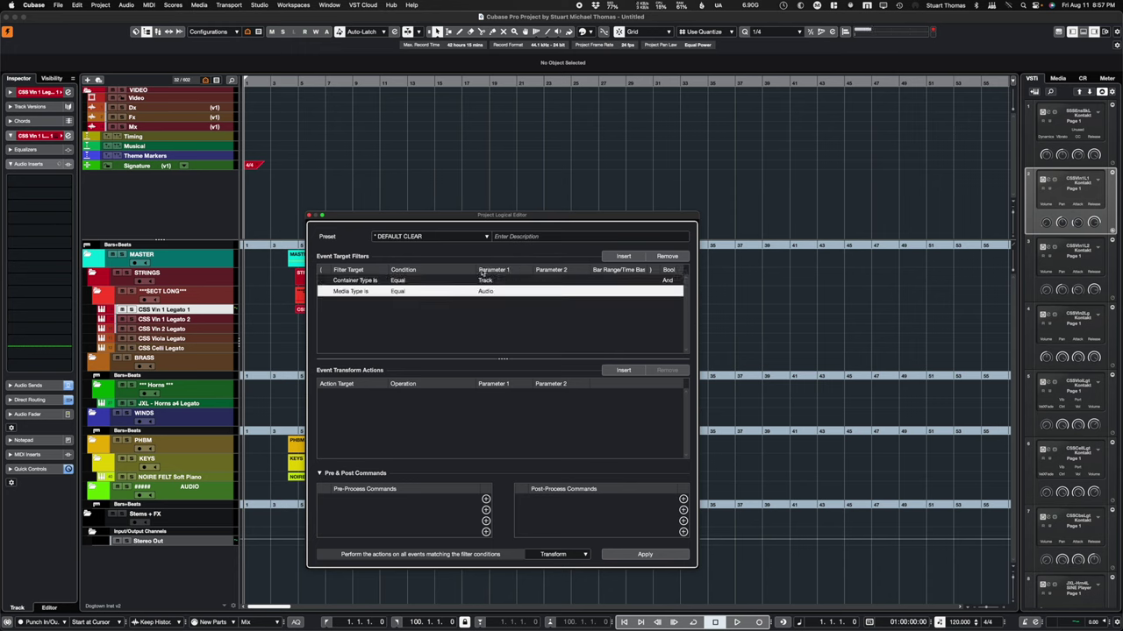
pyautogui.click(359, 290)
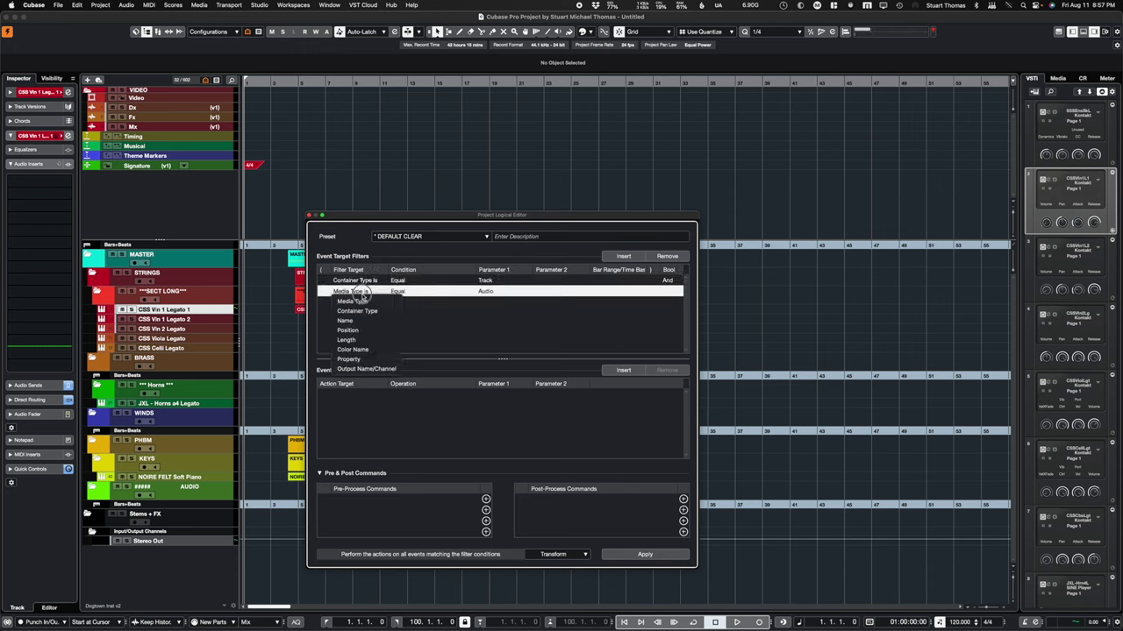
pyautogui.click(350, 358)
pyautogui.click(409, 296)
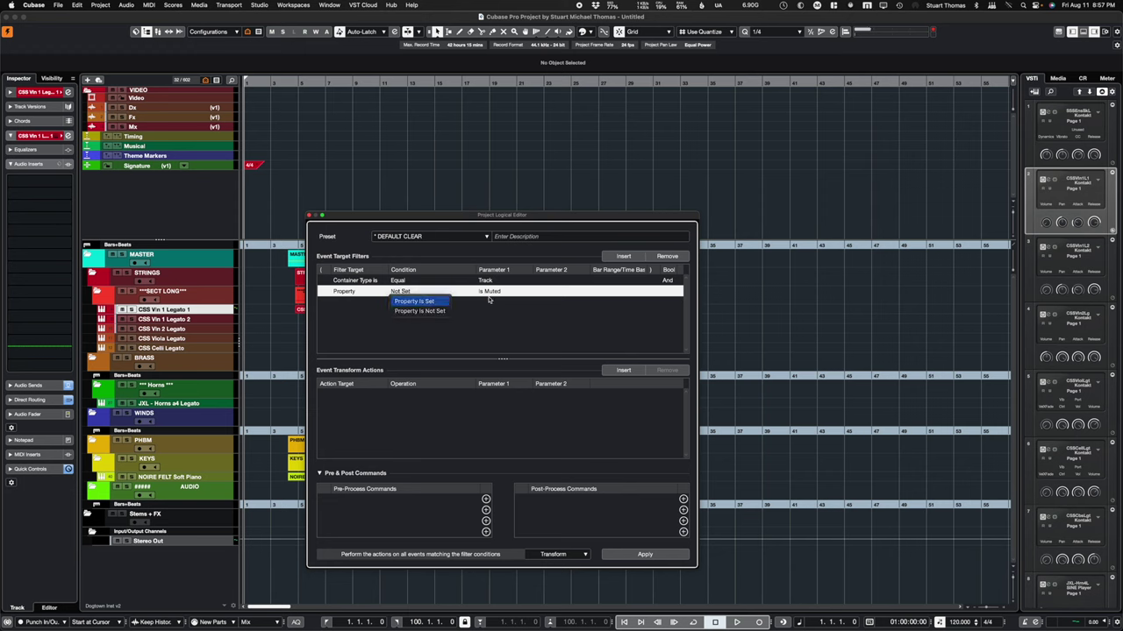
pyautogui.click(412, 298)
pyautogui.click(494, 292)
pyautogui.press('Escape')
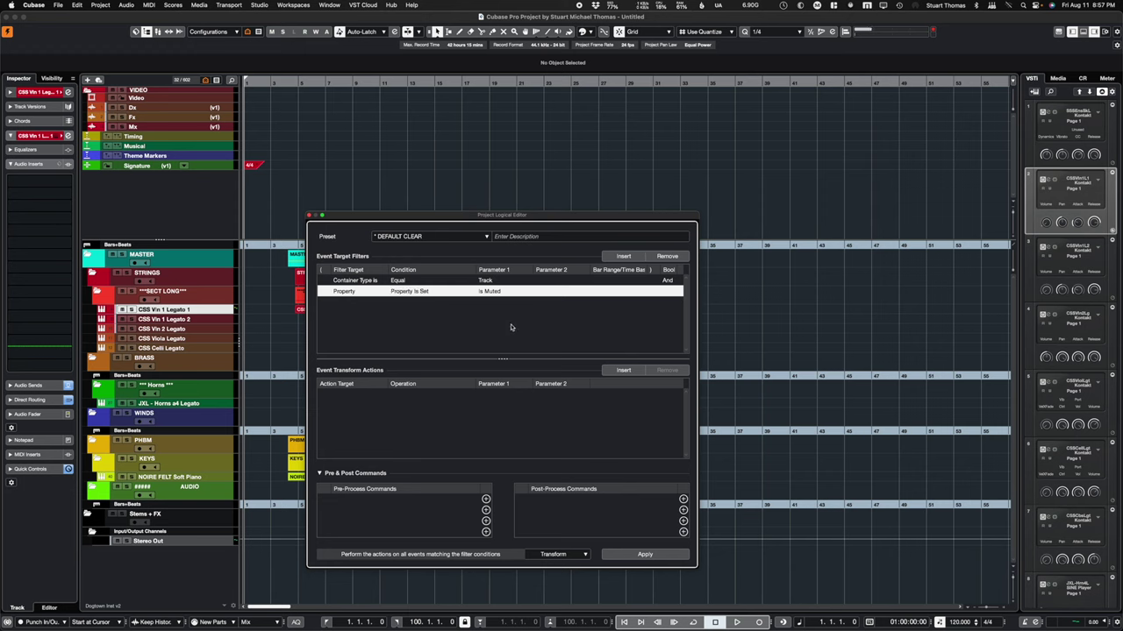
# Add a third filter row: Property Is Not Set.
pyautogui.click(619, 258)
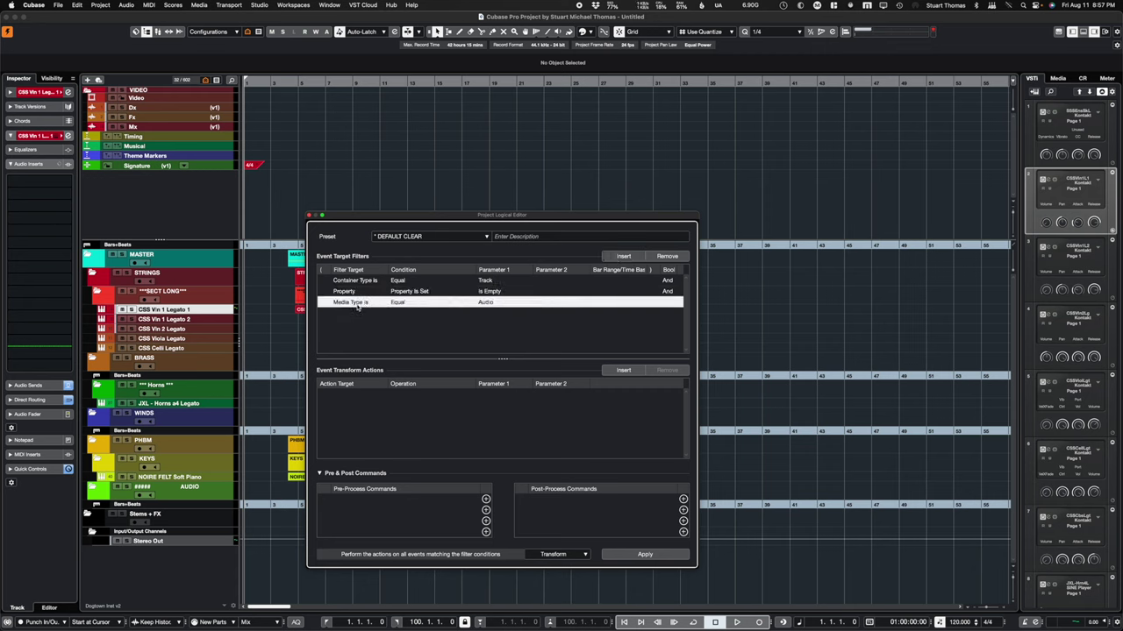
pyautogui.click(407, 302)
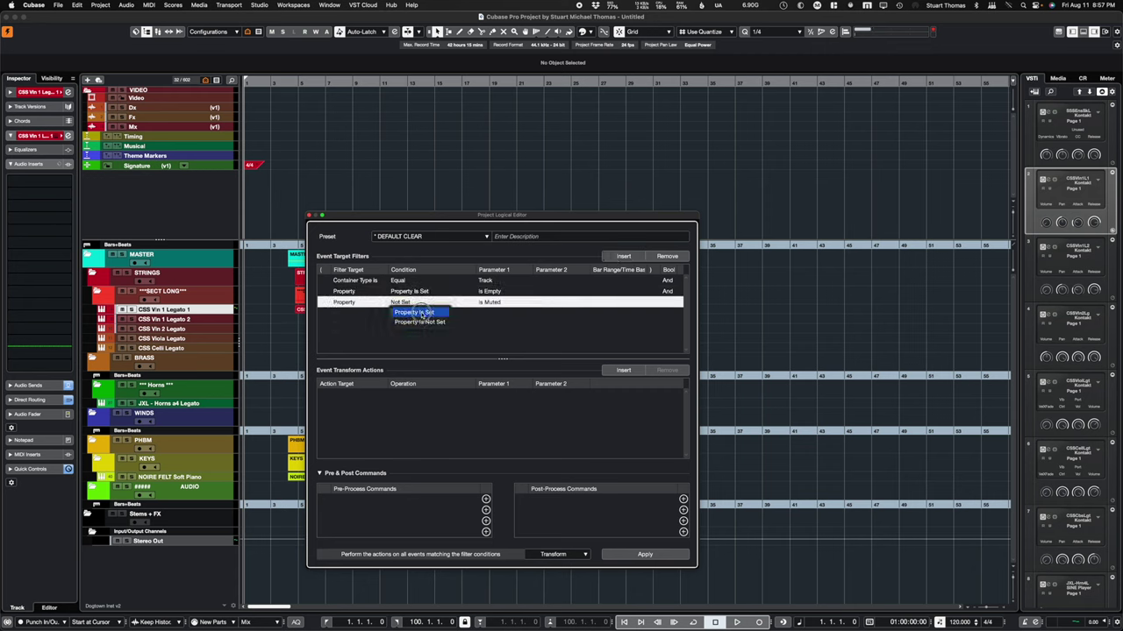
pyautogui.click(418, 316)
pyautogui.click(414, 304)
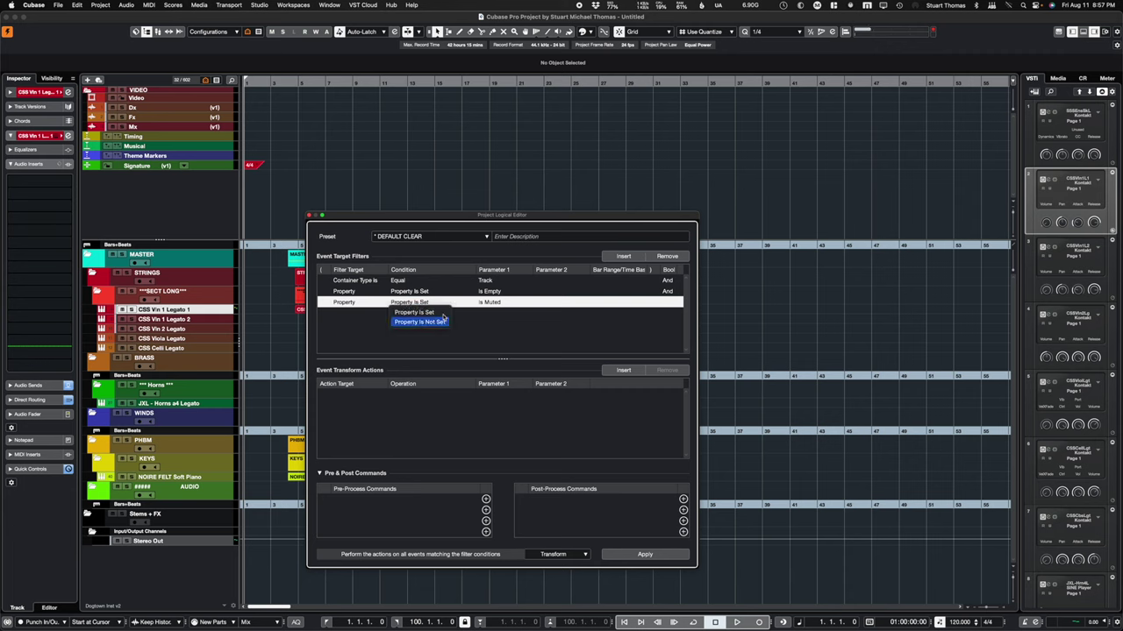
pyautogui.click(419, 321)
pyautogui.click(491, 302)
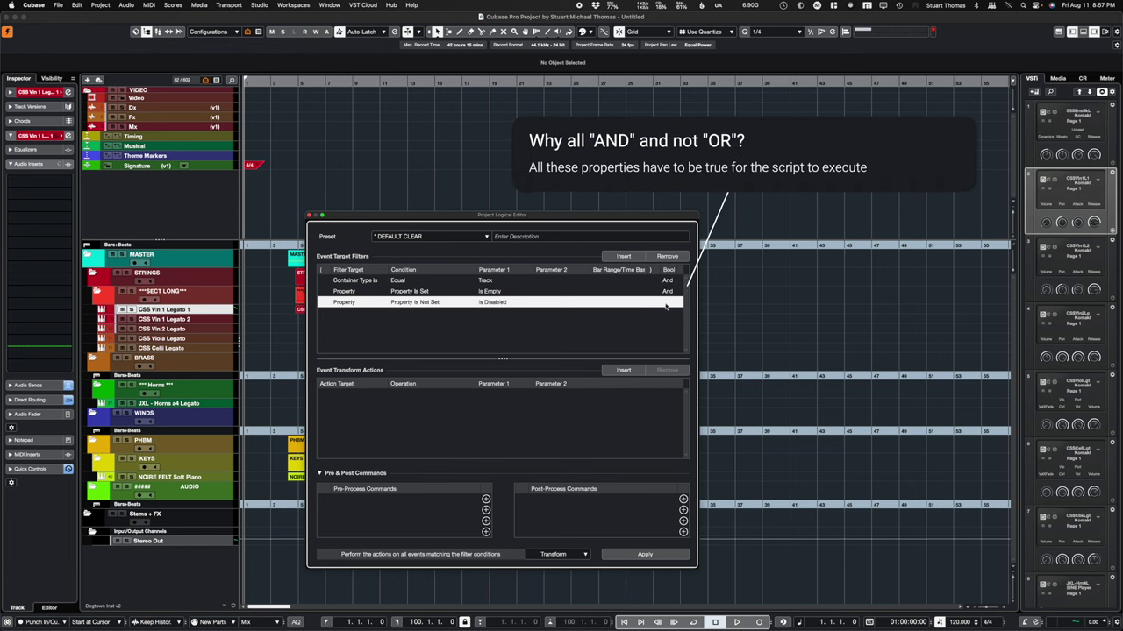
# Set the action to Select and add Audio > Disable/Enable Track as a post-process command.
pyautogui.click(553, 555)
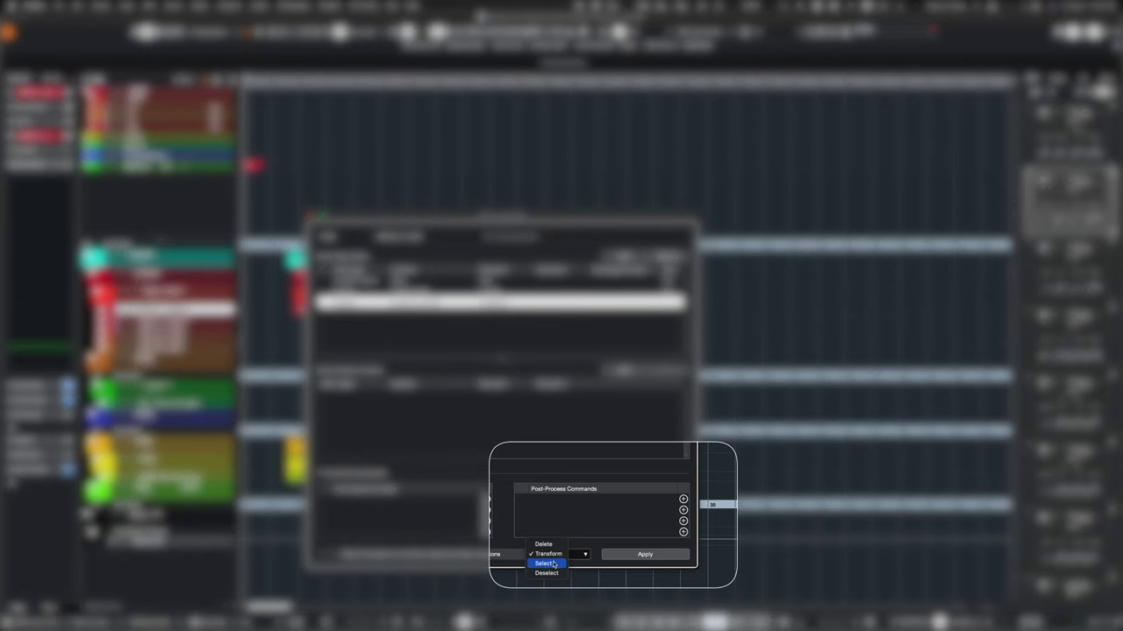
pyautogui.click(545, 564)
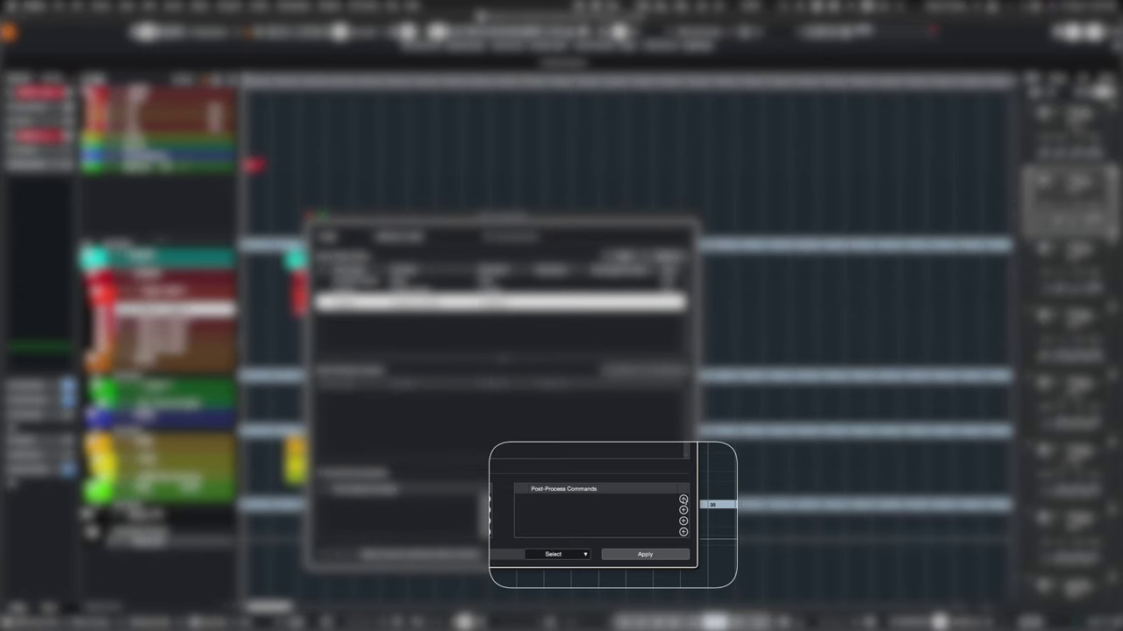
pyautogui.click(683, 499)
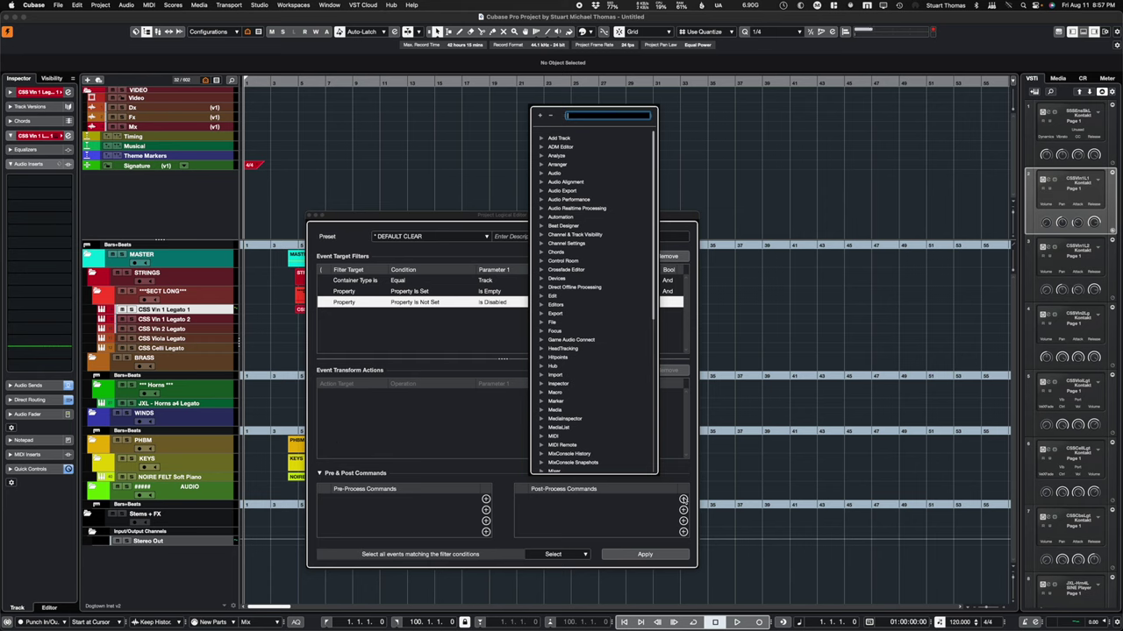
pyautogui.write('disable')
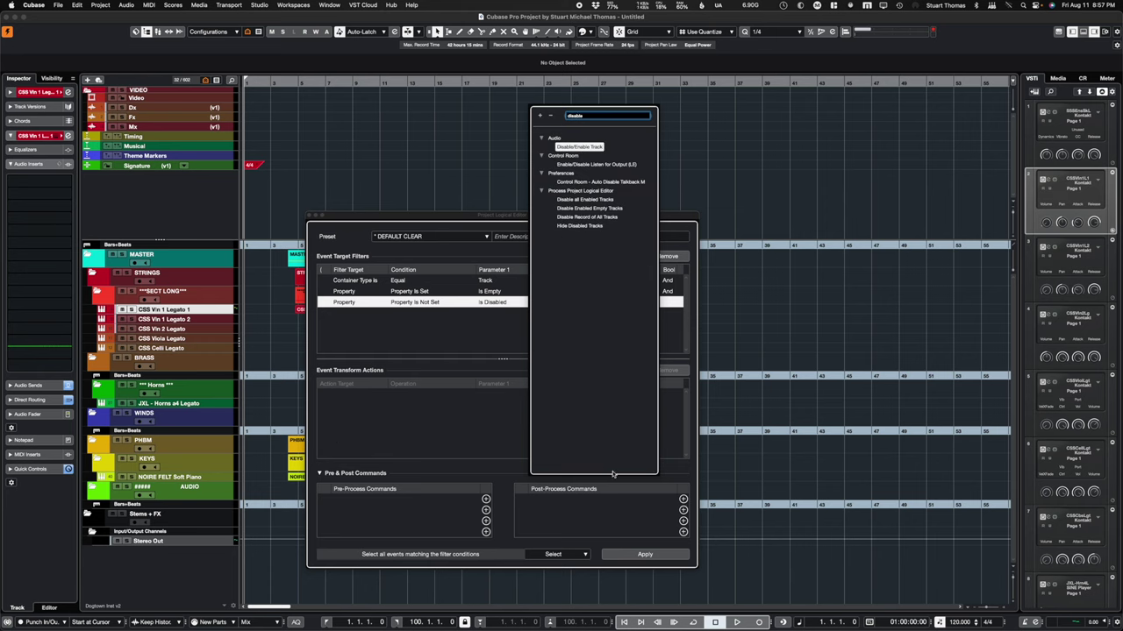
pyautogui.doubleClick(588, 148)
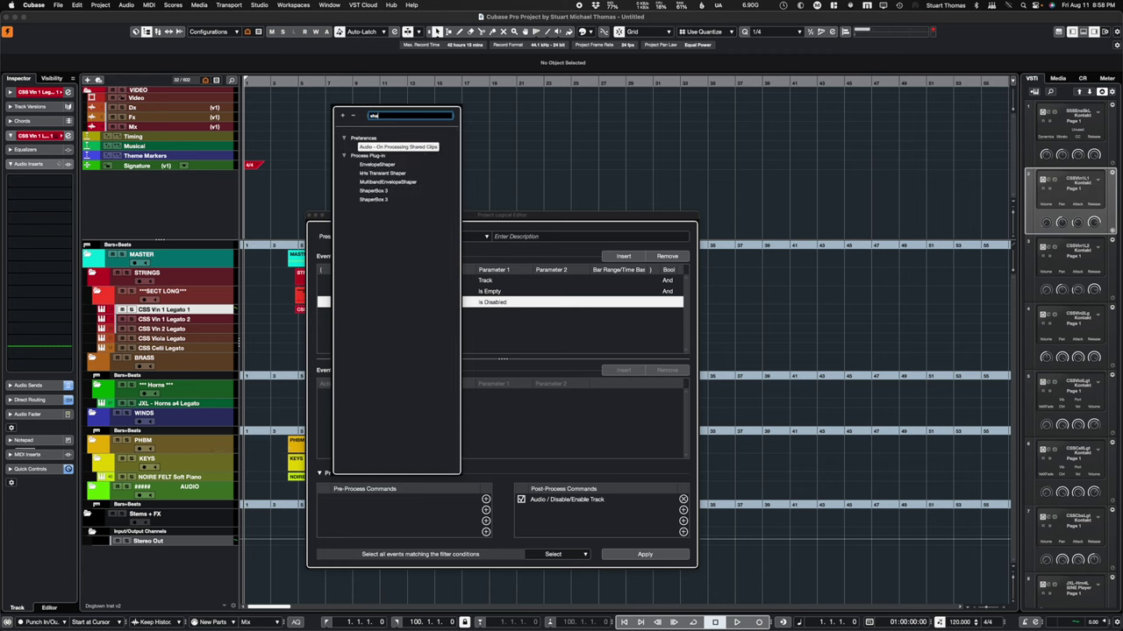
# Search 'show all' and add Channel & Track Visibility > Show All as a pre-process command.
pyautogui.press('BackSpace')
pyautogui.press('BackSpace')
pyautogui.write('ow a')
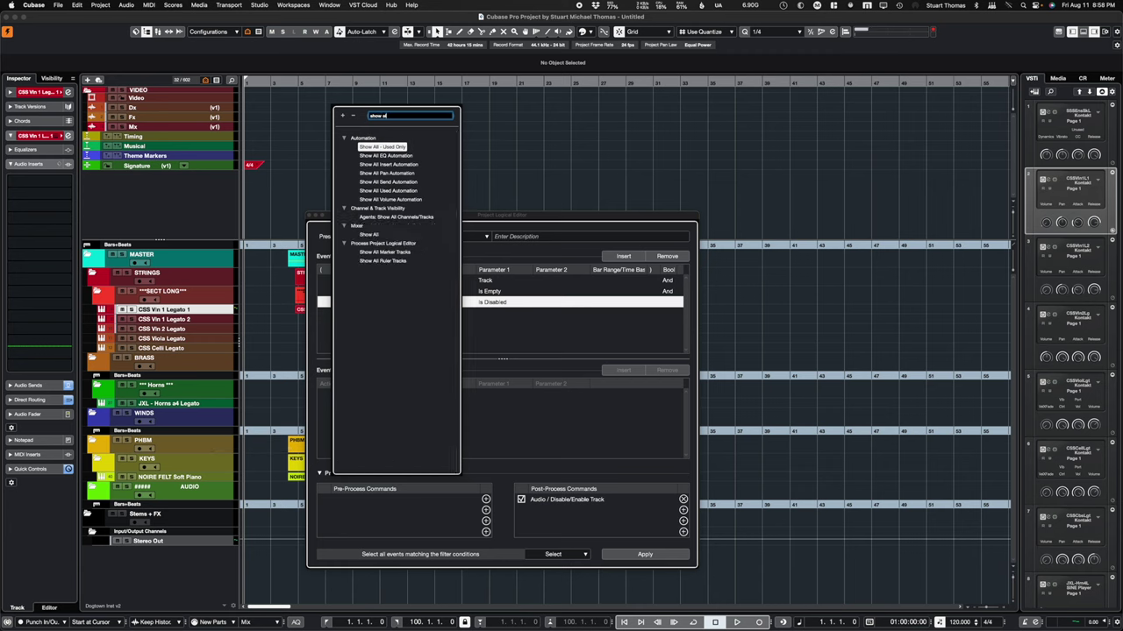
pyautogui.write('ll')
pyautogui.press('BackSpace')
pyautogui.click(415, 217)
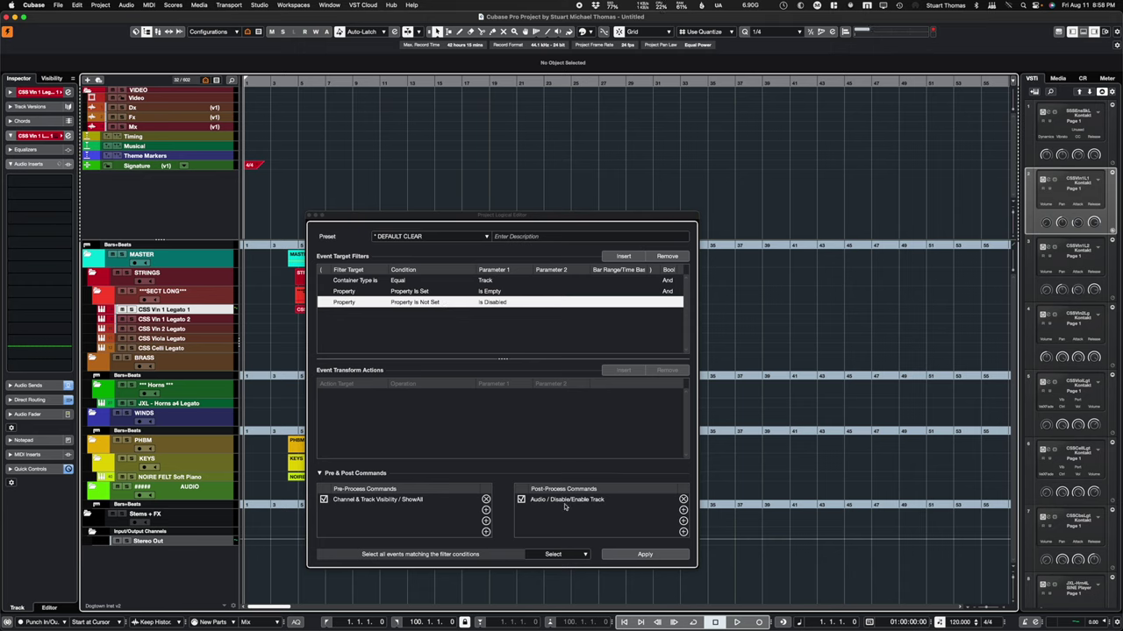
# Search 'hide dis' and add Process Project Logical Editor > Hide Disabled Tracks as a post-process command.
pyautogui.click(684, 510)
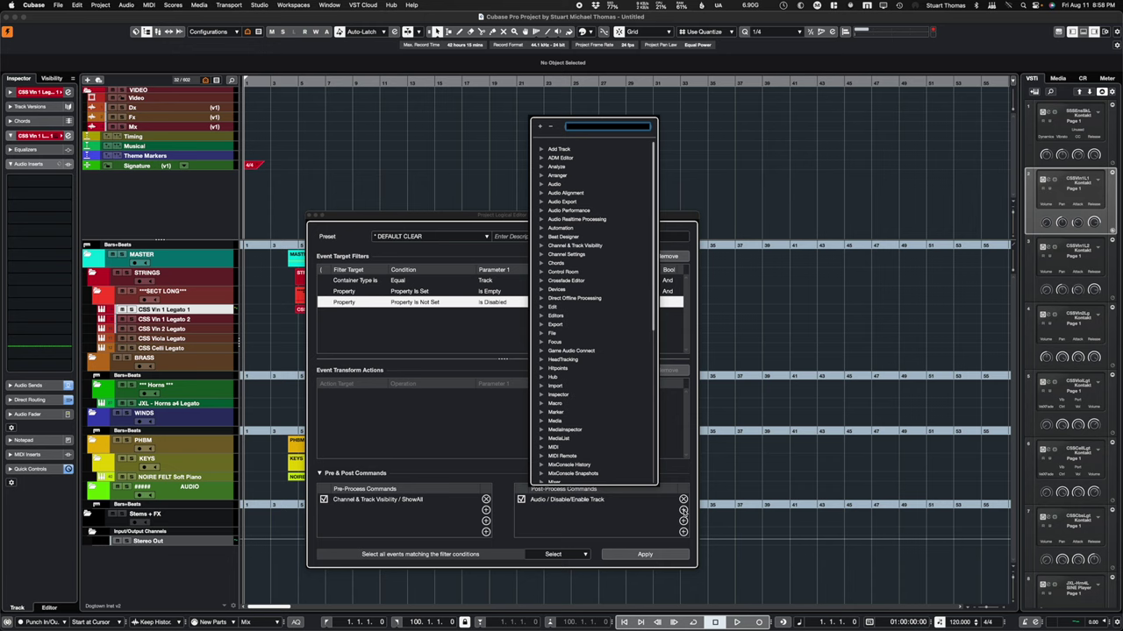
pyautogui.write('hide dis')
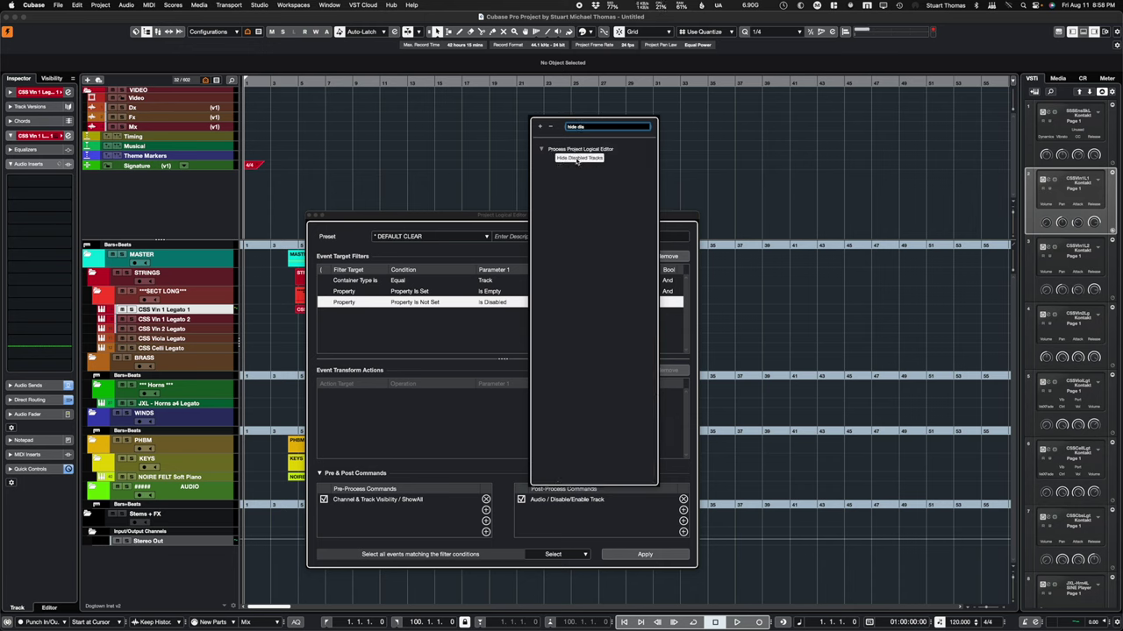
pyautogui.doubleClick(578, 158)
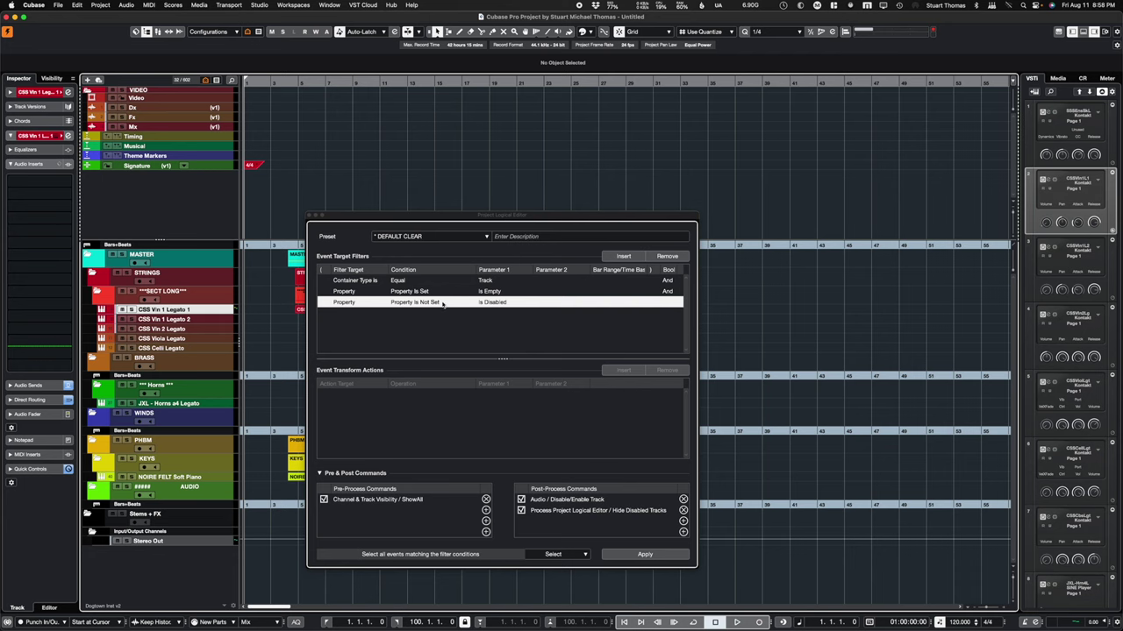
# Load the Hide Disabled Tracks preset and move the editor window aside to inspect it.
pyautogui.click(432, 239)
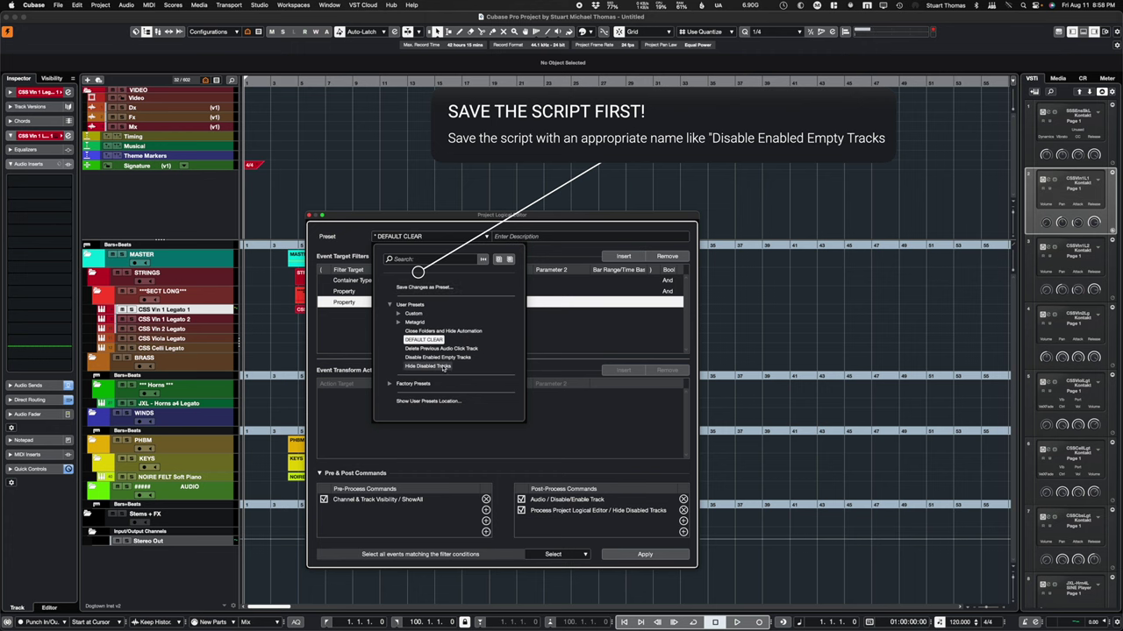
pyautogui.click(439, 367)
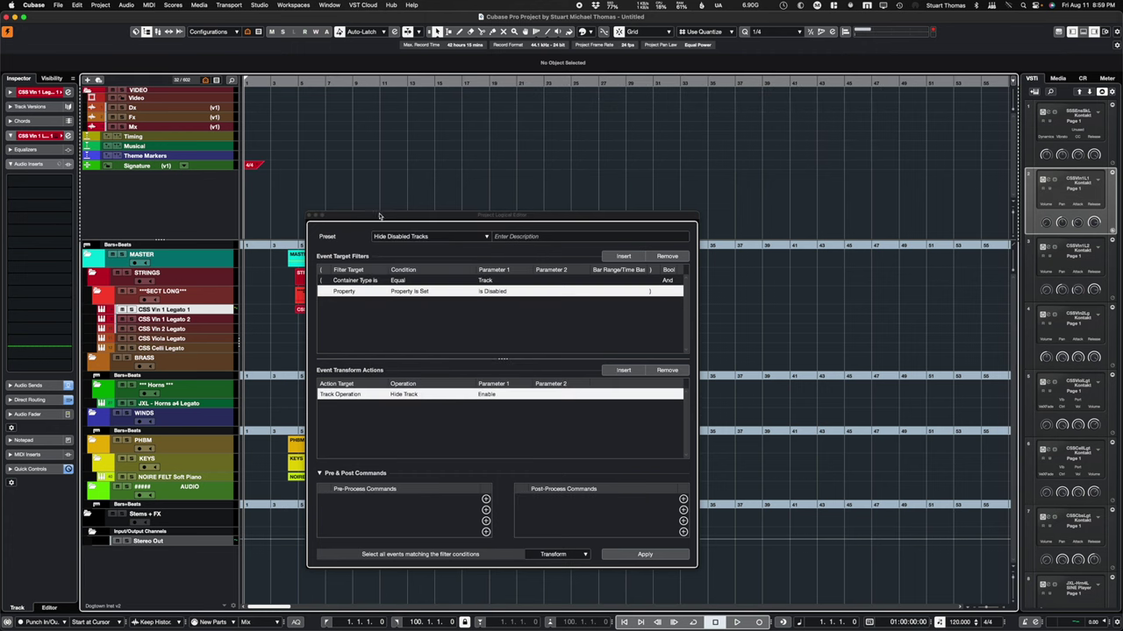
pyautogui.moveTo(378, 216); pyautogui.dragTo(280, 207)
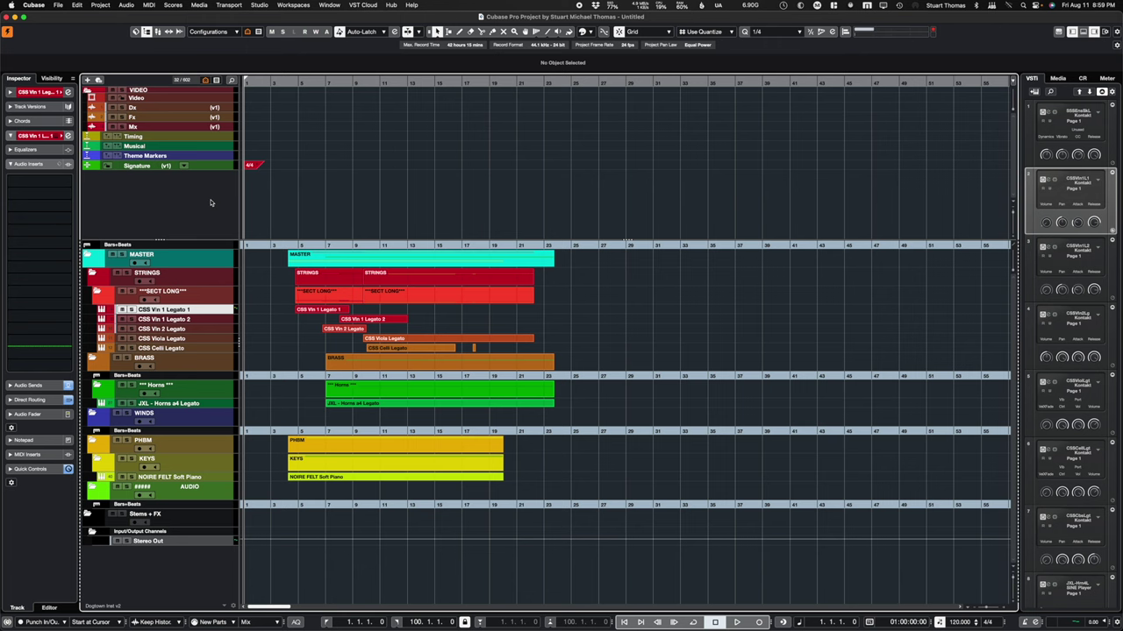
# Show all hidden tracks and scroll to the SECT SHORT folder.
pyautogui.hotkey('ctrl', 'shift', 'a')
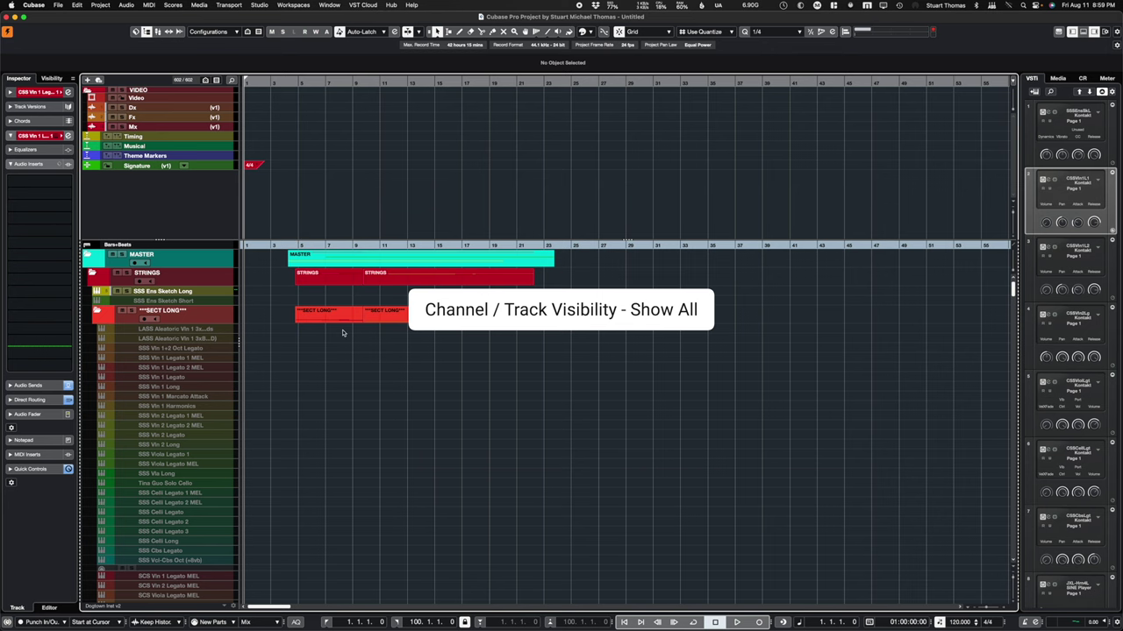
pyautogui.scroll(-15, 343, 335)
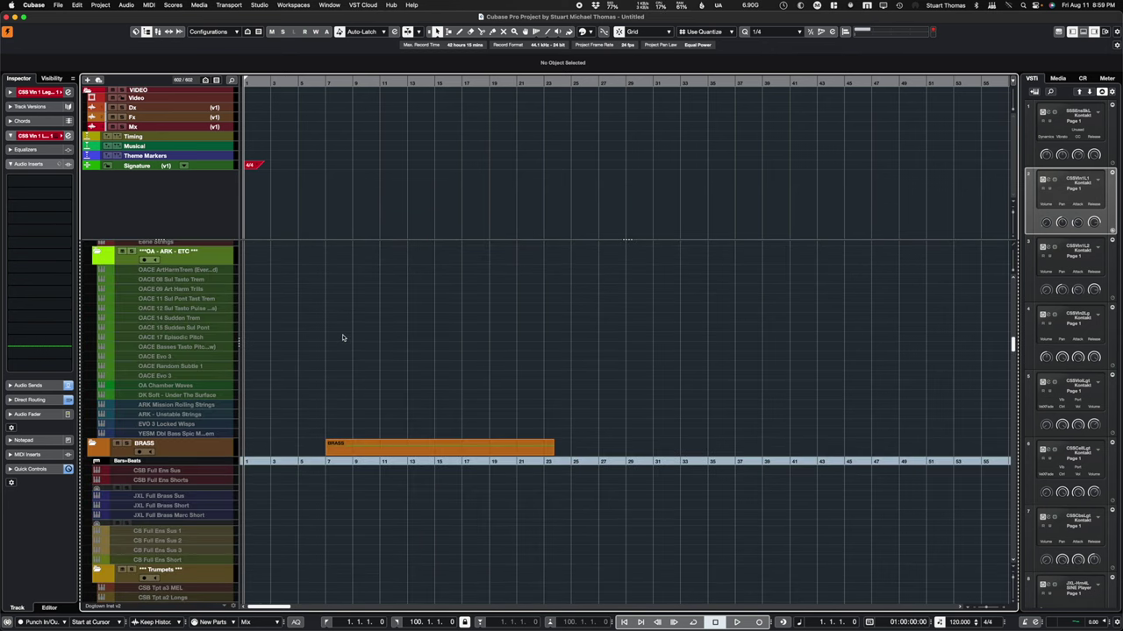
pyautogui.scroll(-20, 343, 337)
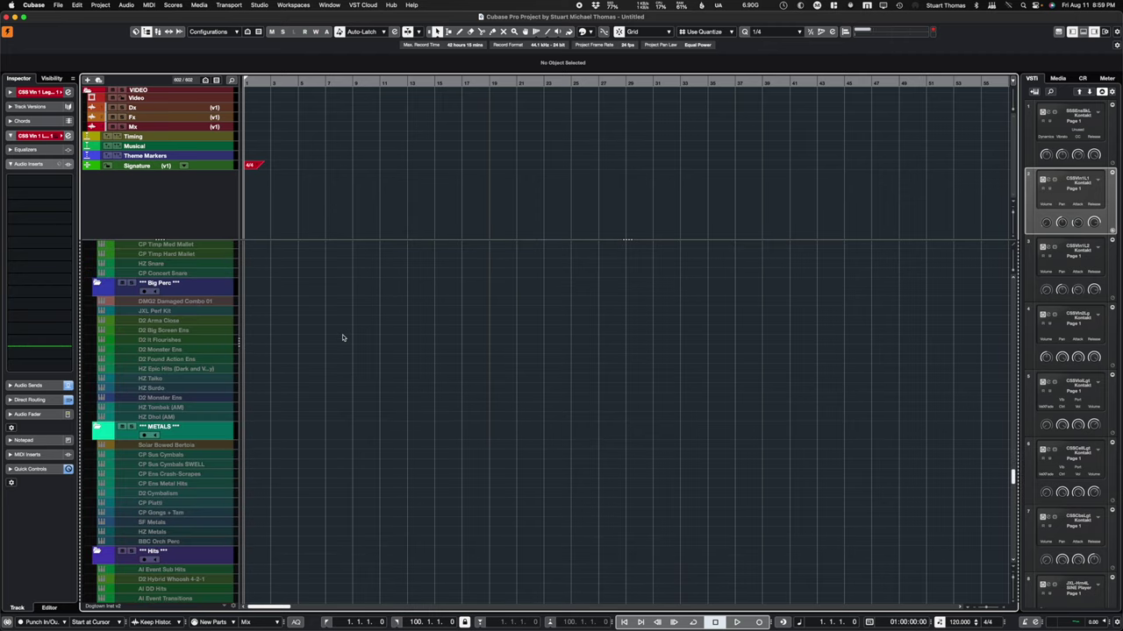
pyautogui.scroll(2, 343, 337)
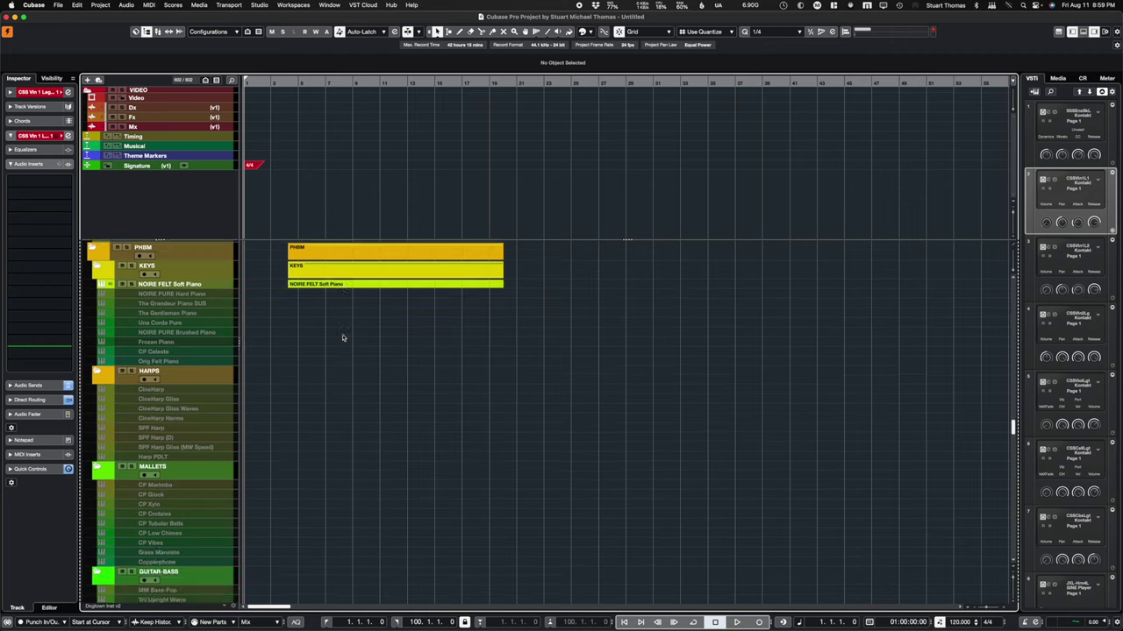
pyautogui.scroll(8, 343, 338)
pyautogui.scroll(20, 432, 410)
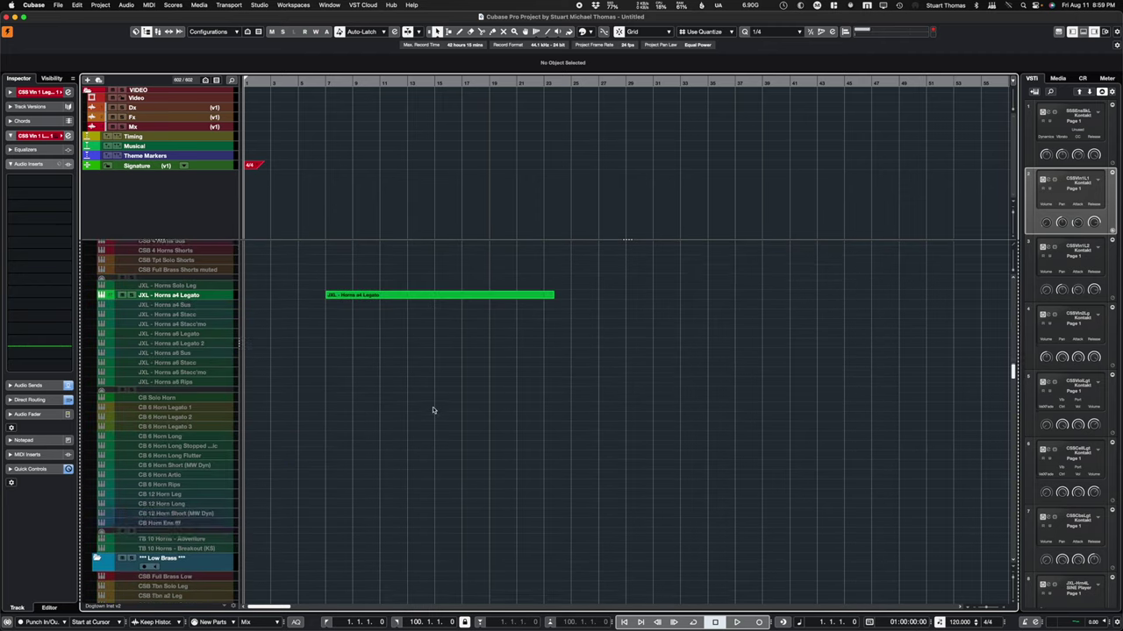
pyautogui.scroll(8, 433, 410)
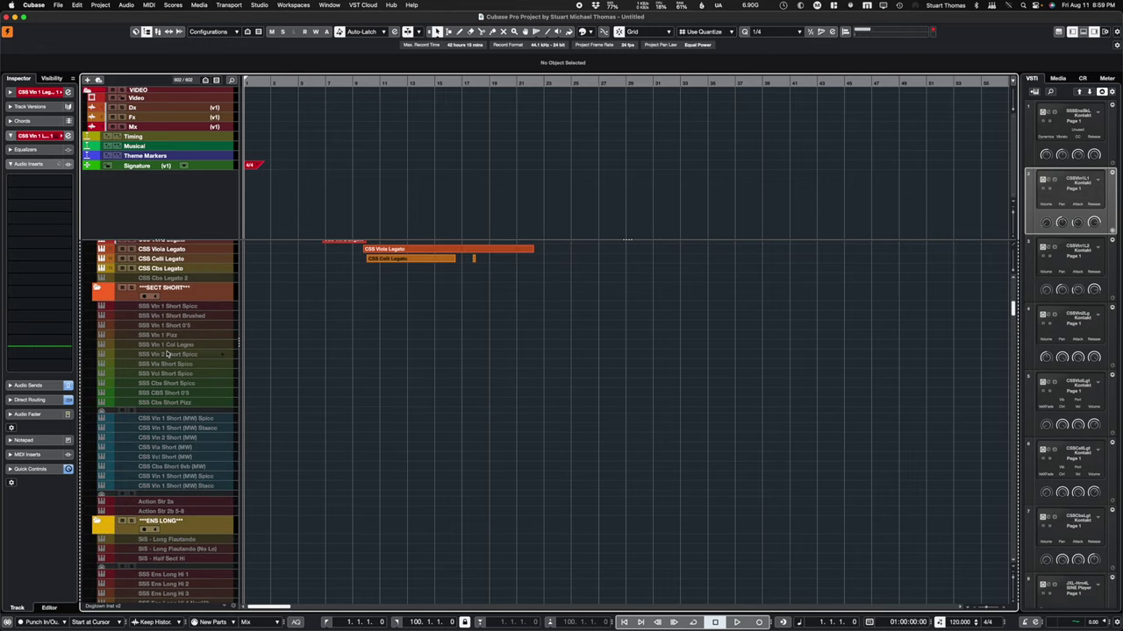
# Select SSS Vln 2 through Cbs Short Spicc and enable the four tracks.
pyautogui.click(167, 354)
pyautogui.keyDown('shift'); pyautogui.click(170, 383); pyautogui.keyUp('shift')
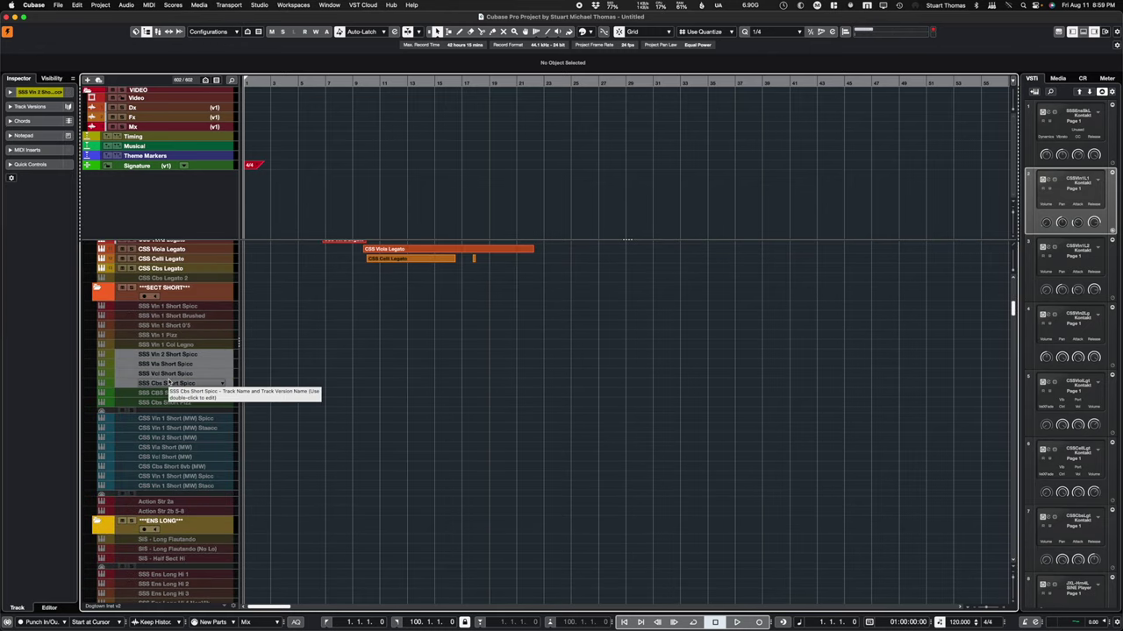
pyautogui.hotkey('ctrl', 'e')
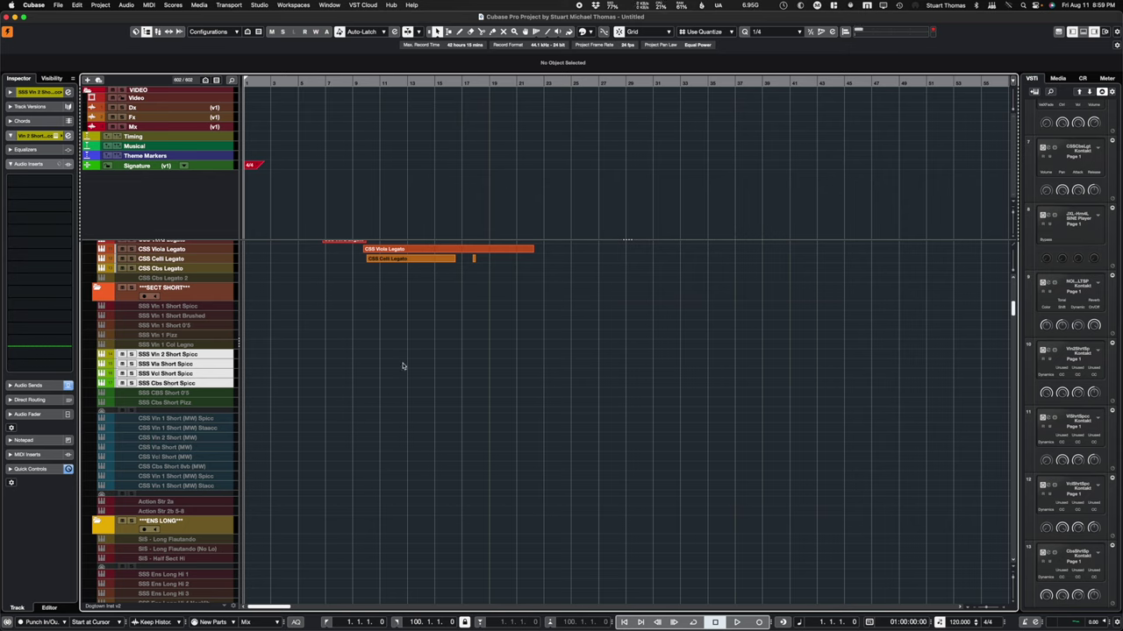
# Load the Disable Enabled Empty Tracks user preset in the Project Logical Editor and apply it.
pyautogui.click(101, 5)
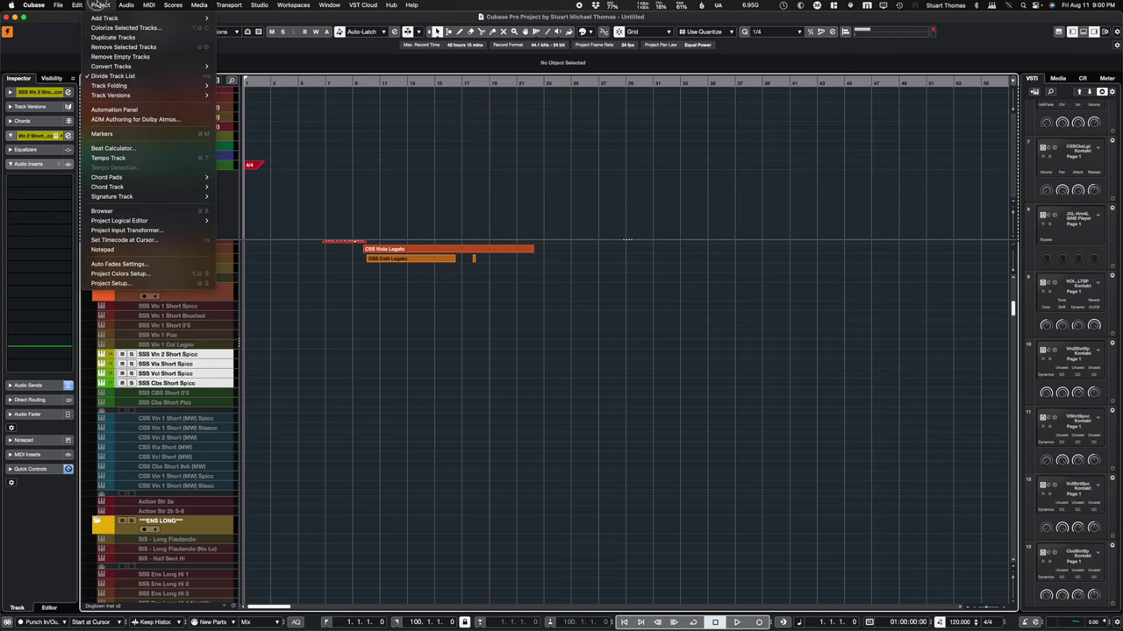
pyautogui.moveTo(153, 220)
pyautogui.click(228, 222)
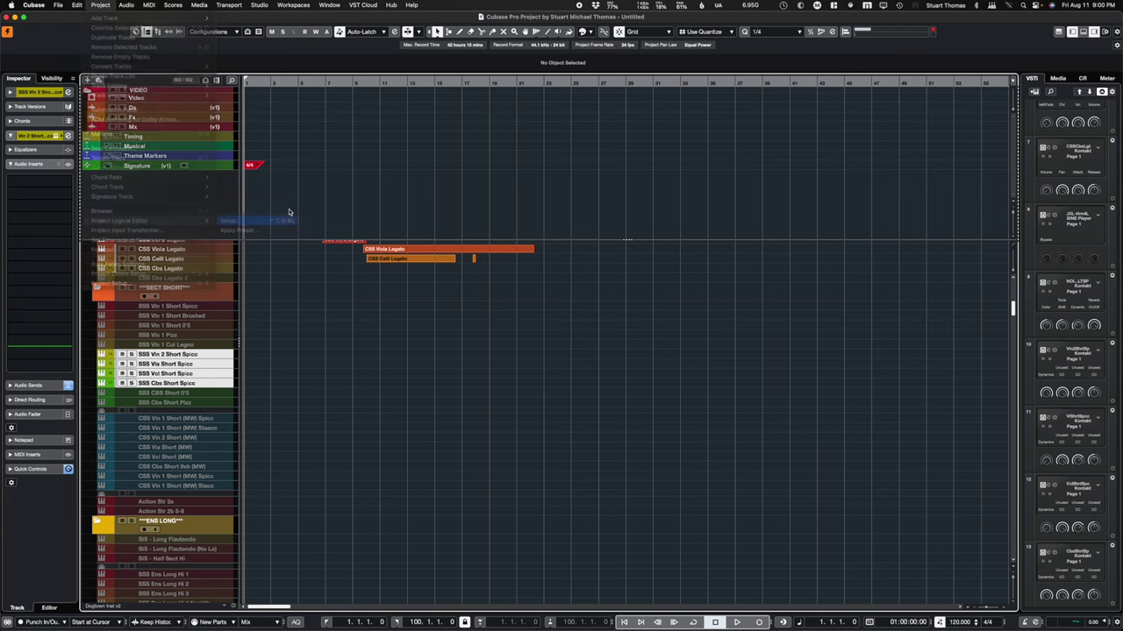
pyautogui.click(329, 226)
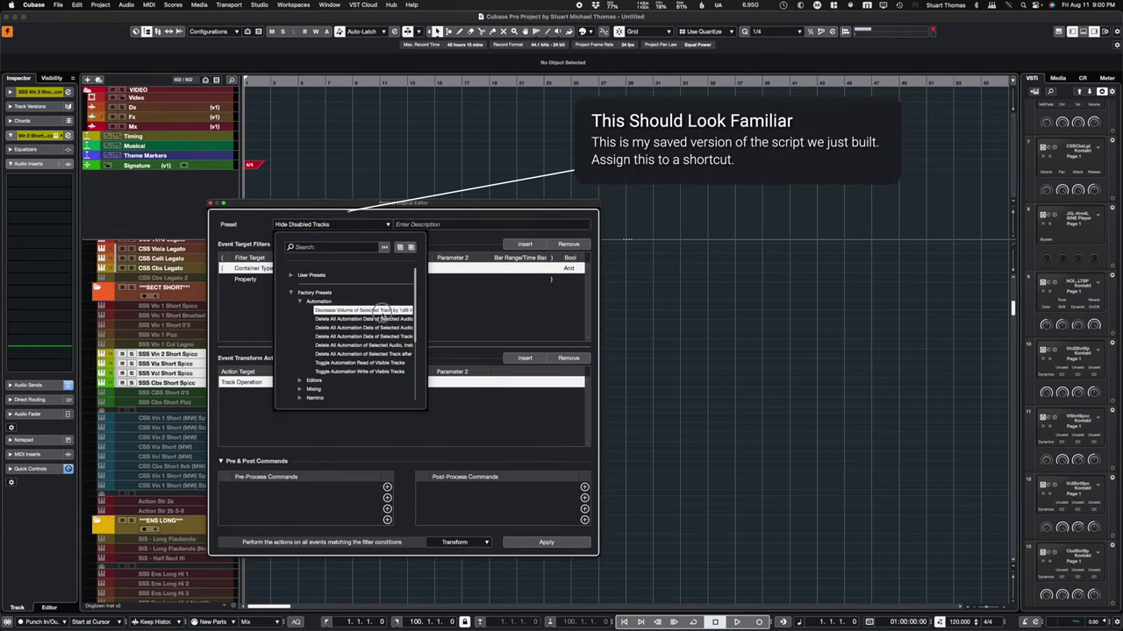
pyautogui.click(292, 276)
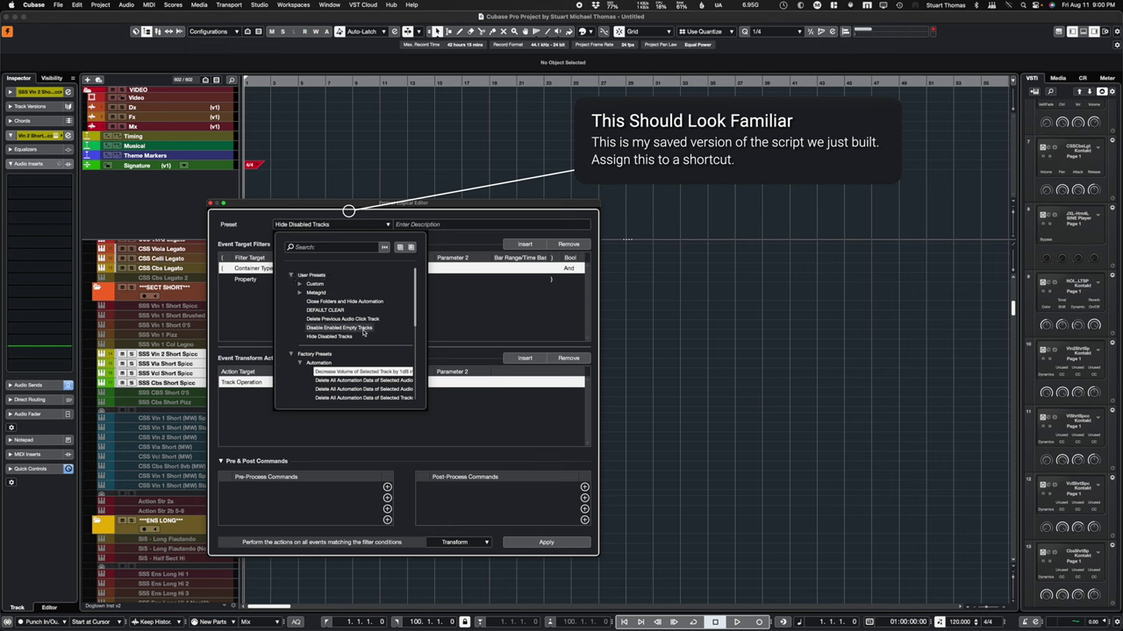
pyautogui.click(339, 327)
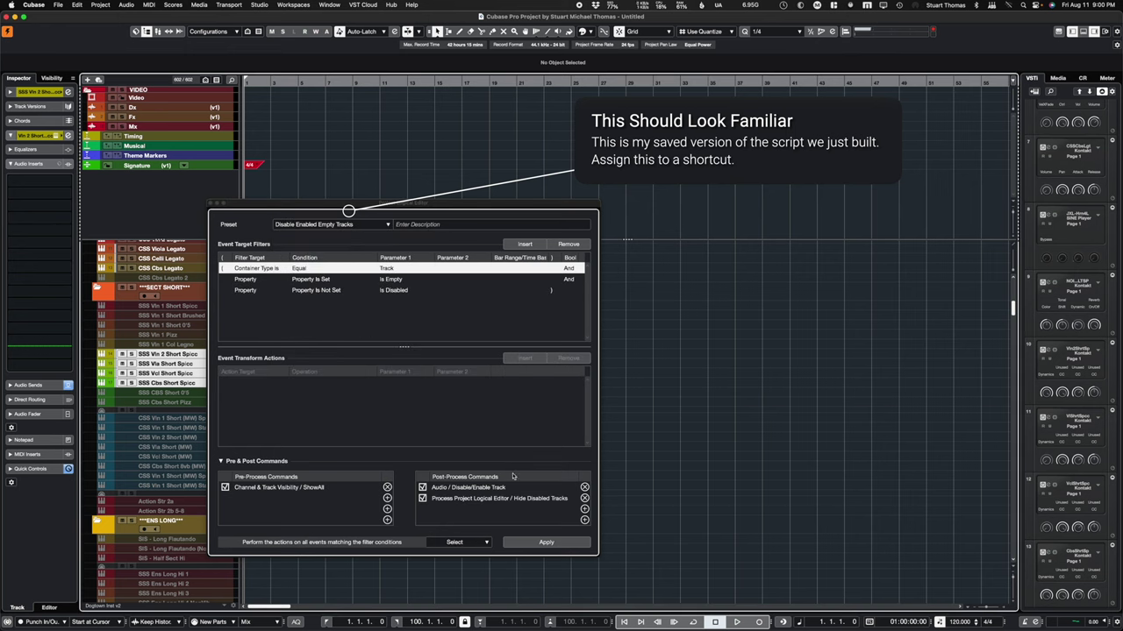
pyautogui.click(545, 544)
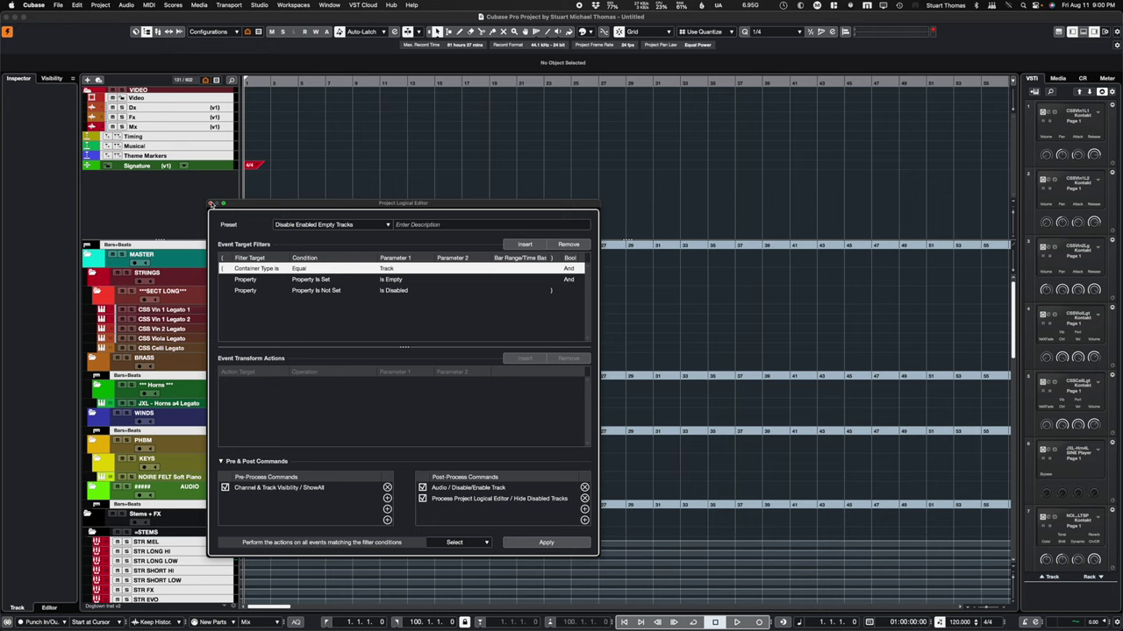
# Close the Project Logical Editor window.
pyautogui.click(211, 204)
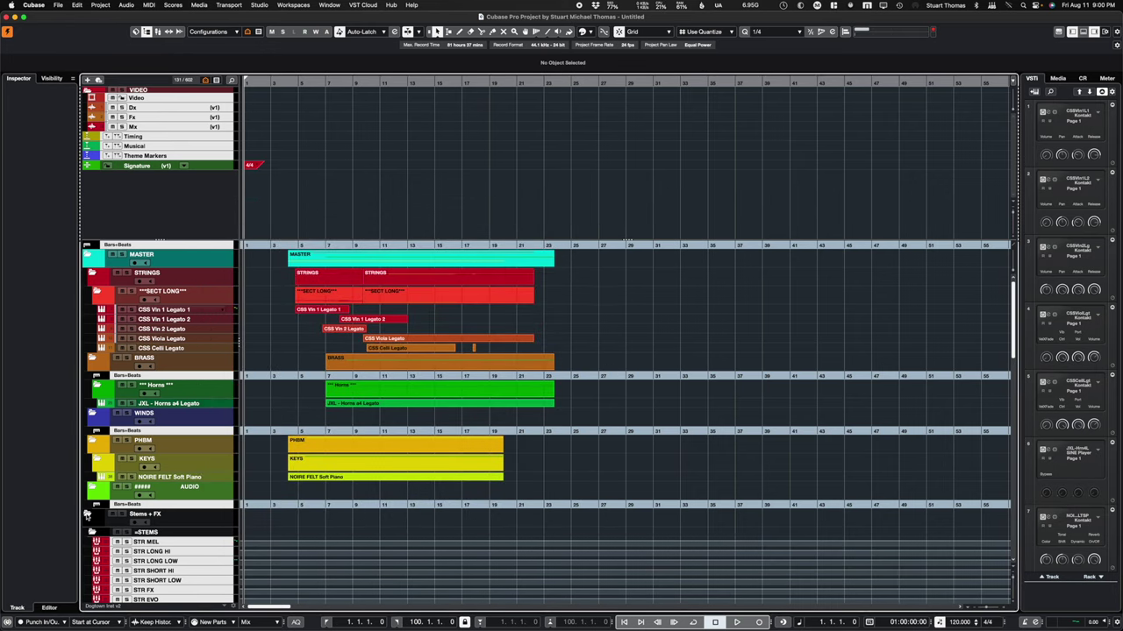